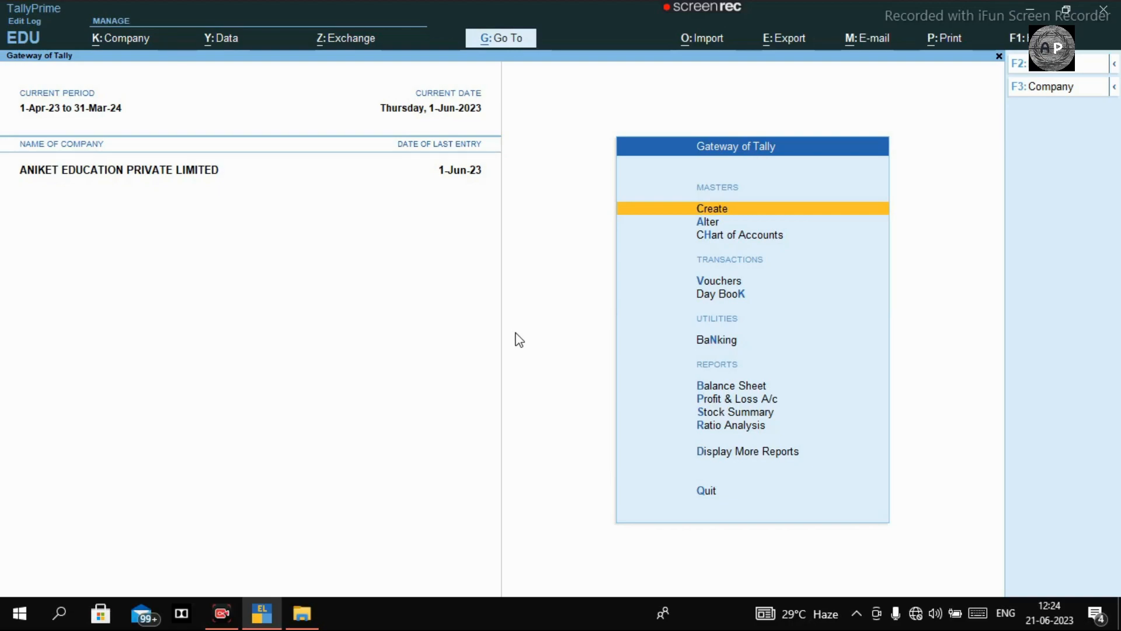
- Open the list of existing units of measure for master alteration
{"action": "key", "text": "Down"}
{"action": "key", "text": "Return"}
{"action": "key", "text": "Down"}
{"action": "key", "text": "Down"}
{"action": "key", "text": "Down"}
{"action": "key", "text": "Down"}
{"action": "key", "text": "Down"}
{"action": "key", "text": "Down"}
{"action": "key", "text": "Down"}
{"action": "key", "text": "Return"}
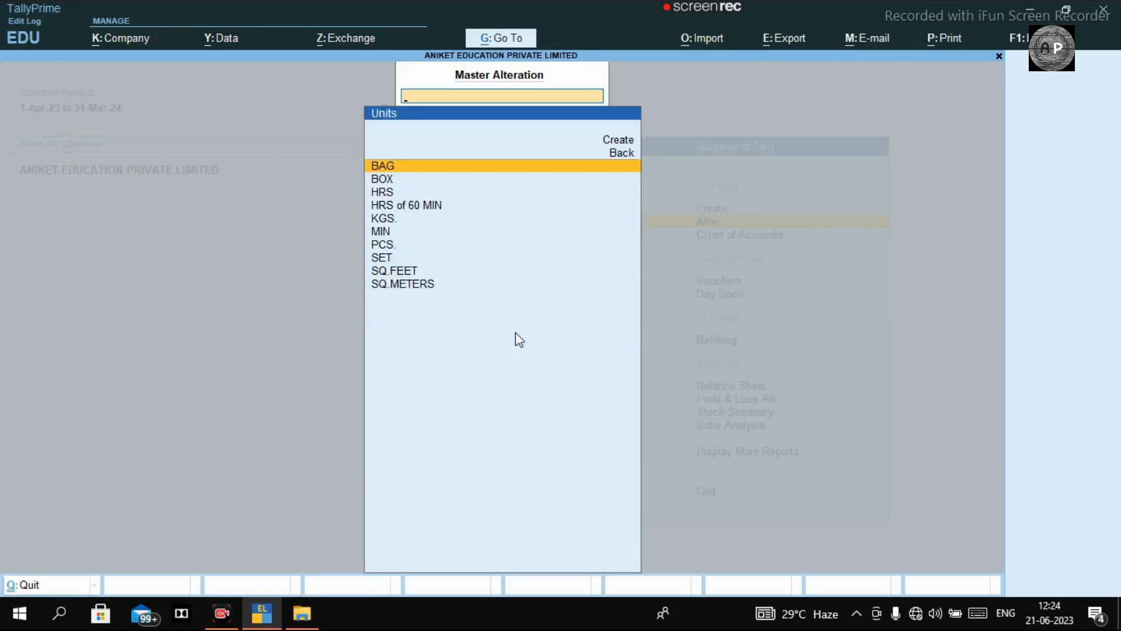
- Open the compound unit HRS of 60 MIN for alteration and leave it without saving changes
{"action": "key", "text": "Down"}
{"action": "key", "text": "Down"}
{"action": "key", "text": "Down"}
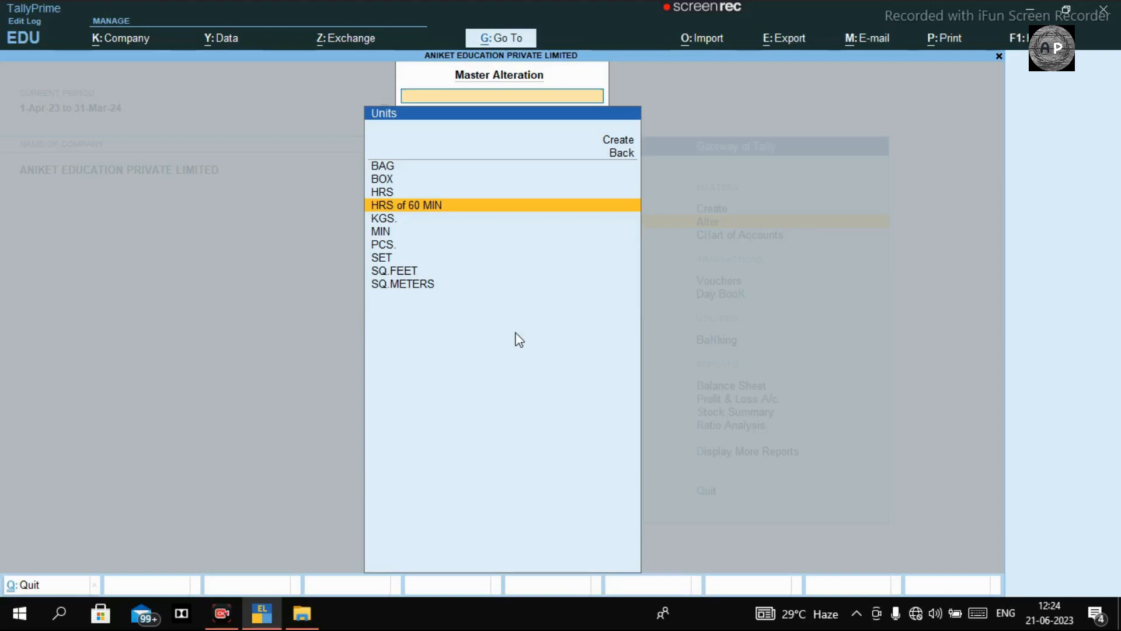
{"action": "key", "text": "Return"}
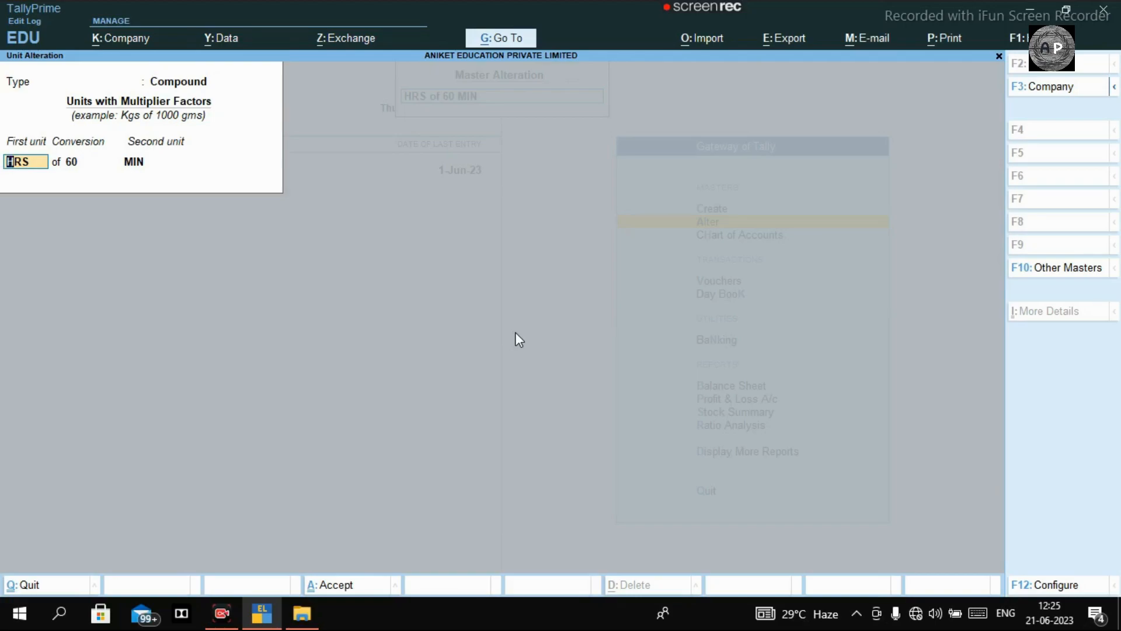
{"action": "key", "text": "Escape"}
{"action": "key", "text": "y"}
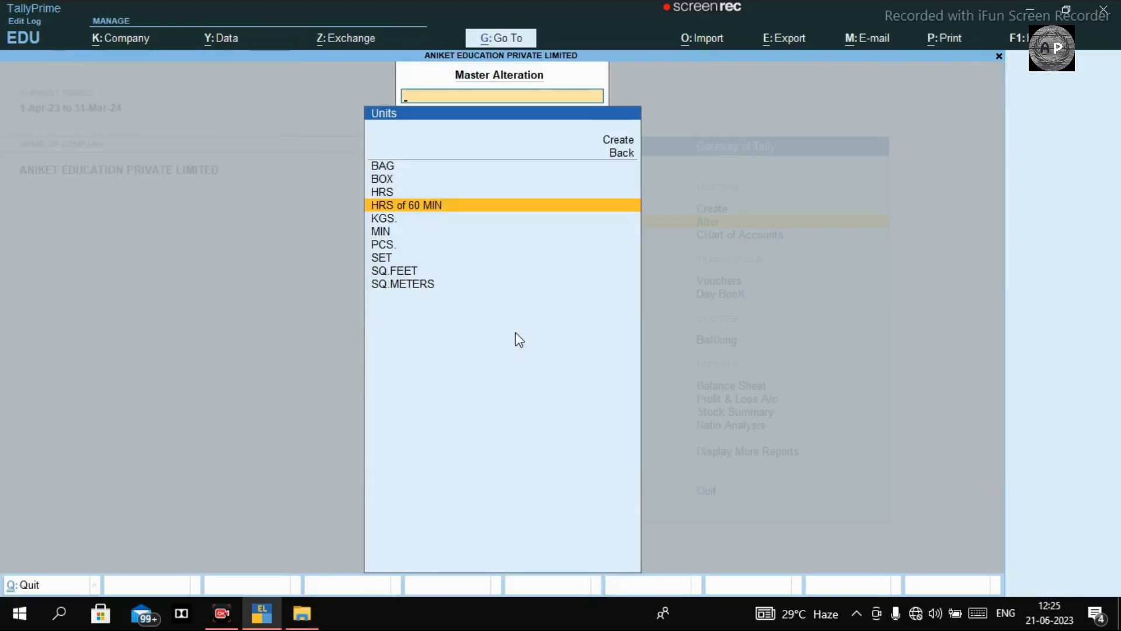
- Look through the remaining units from KGS. to SQ.FEET, and return to the Gateway of Tally
{"action": "key", "text": "Down"}
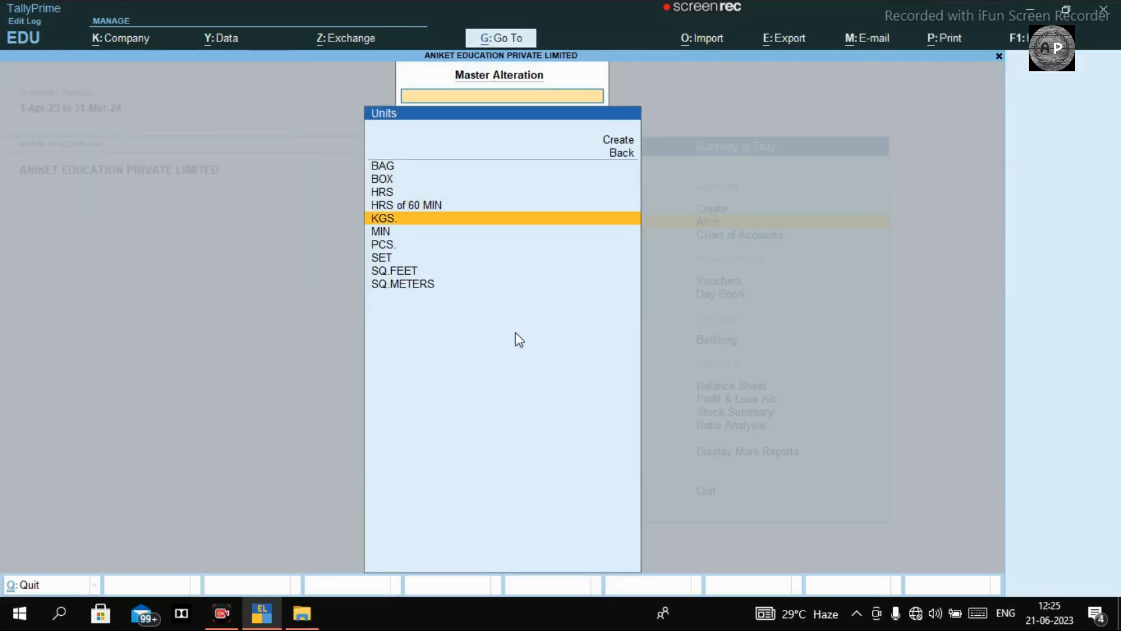
{"action": "key", "text": "Down"}
{"action": "key", "text": "Down"}
{"action": "key", "text": "Down"}
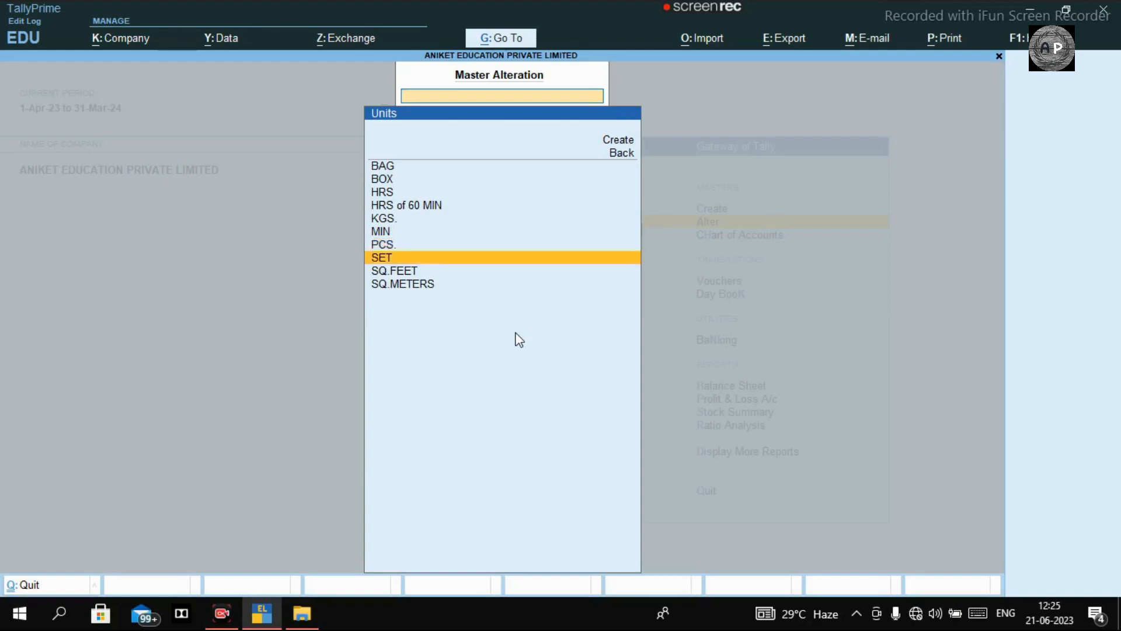
{"action": "key", "text": "Down"}
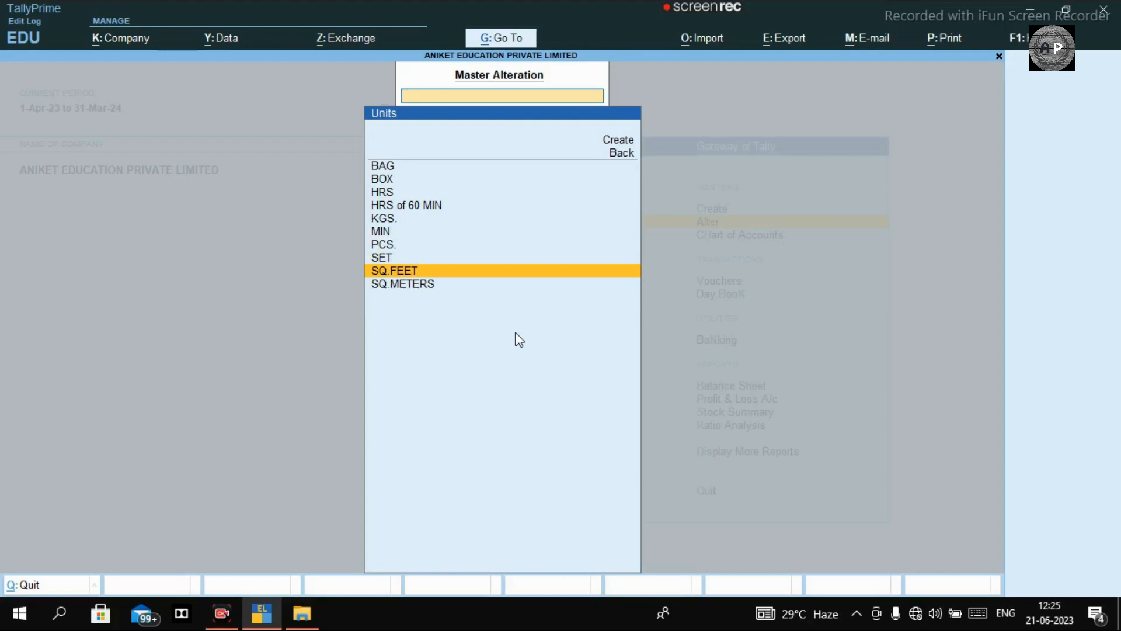
{"action": "key", "text": "Escape"}
{"action": "key", "text": "Escape"}
{"action": "key", "text": "Escape"}
{"action": "key", "text": "Escape"}
{"action": "key", "text": "Escape"}
{"action": "key", "text": "Escape"}
{"action": "key", "text": "Escape"}
{"action": "key", "text": "Escape"}
{"action": "key", "text": "Escape"}
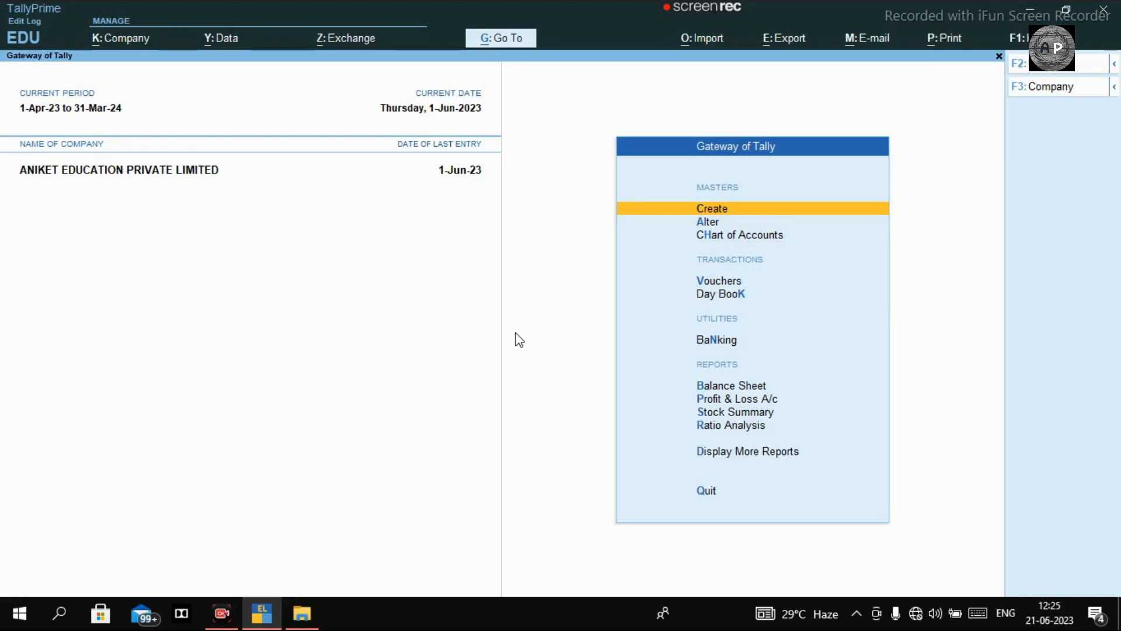
- Open the Statistics report under Statements of Accounts
{"action": "key", "text": "d"}
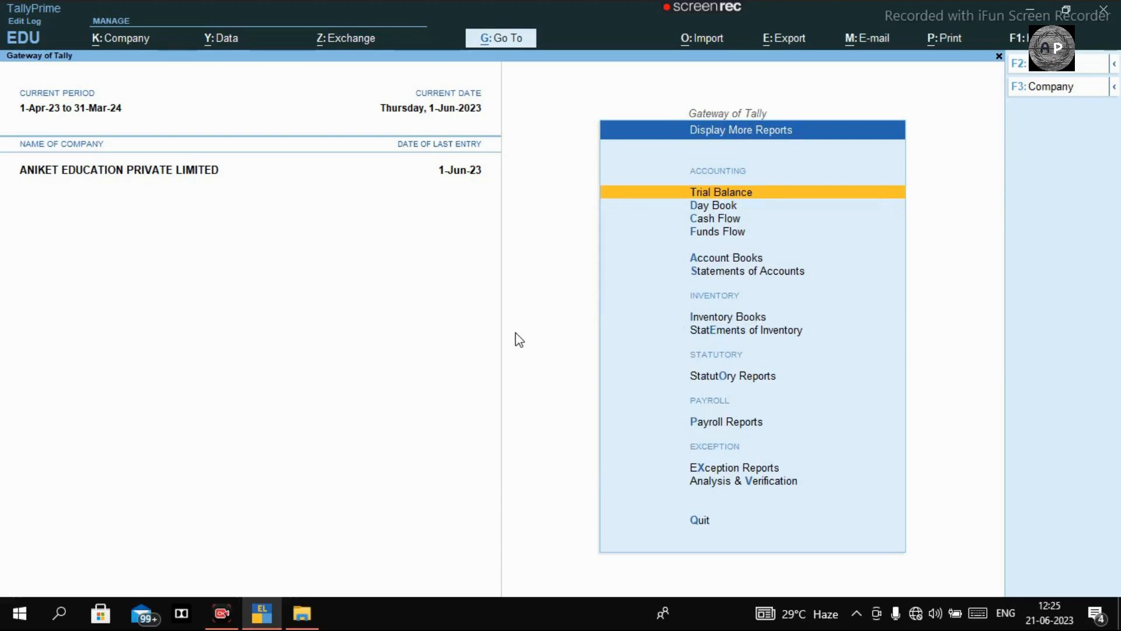
{"action": "key", "text": "s"}
{"action": "key", "text": "Escape"}
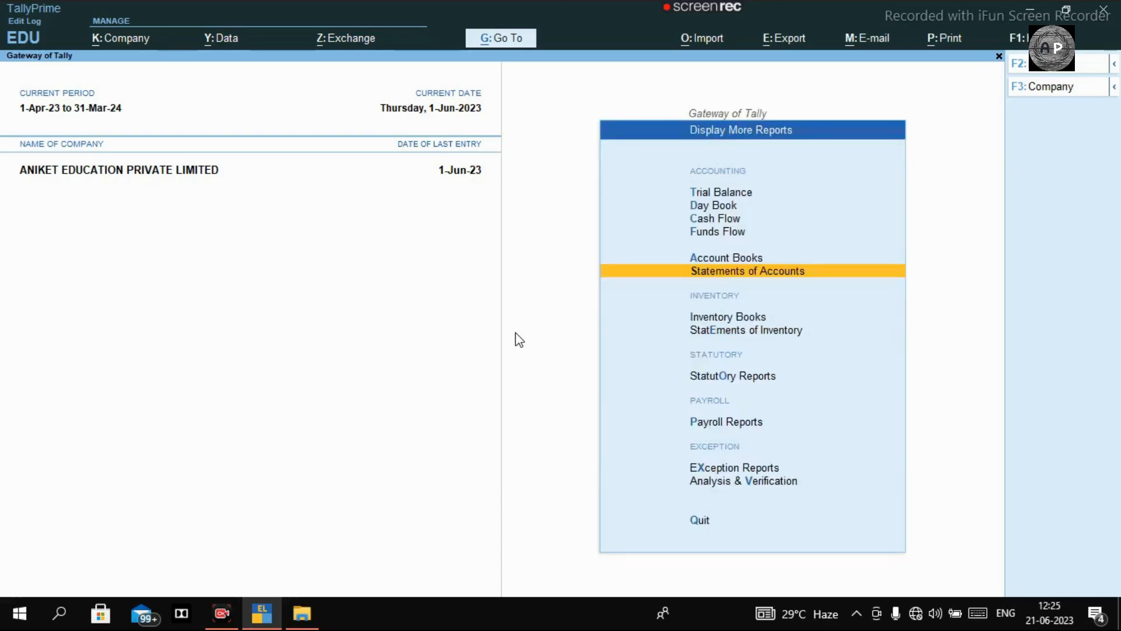
{"action": "key", "text": "Return"}
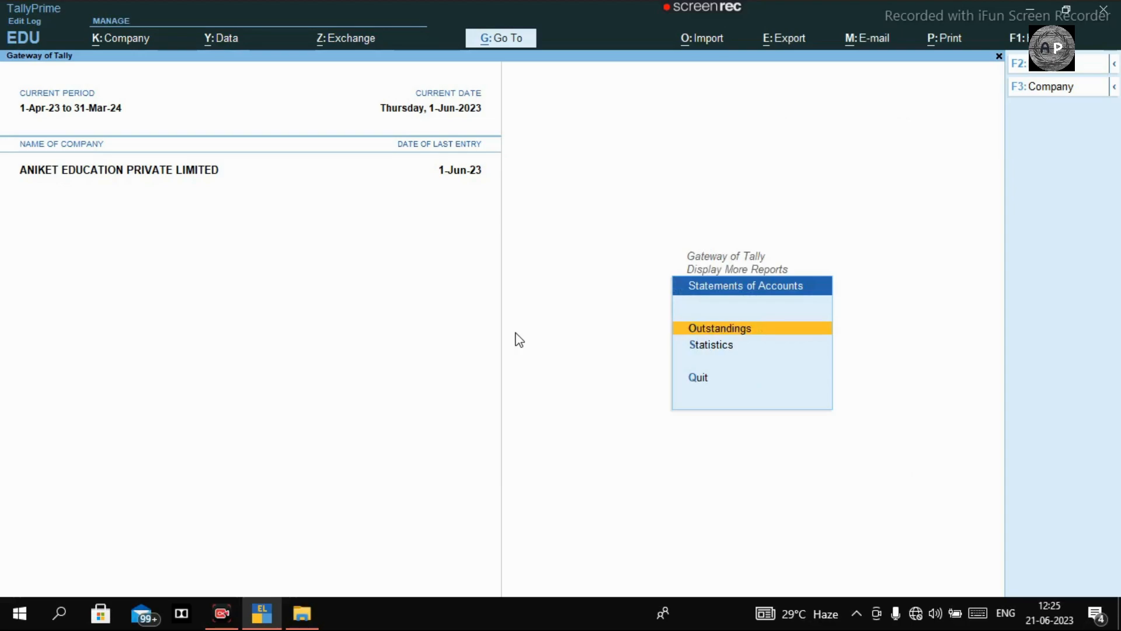
{"action": "key", "text": "s"}
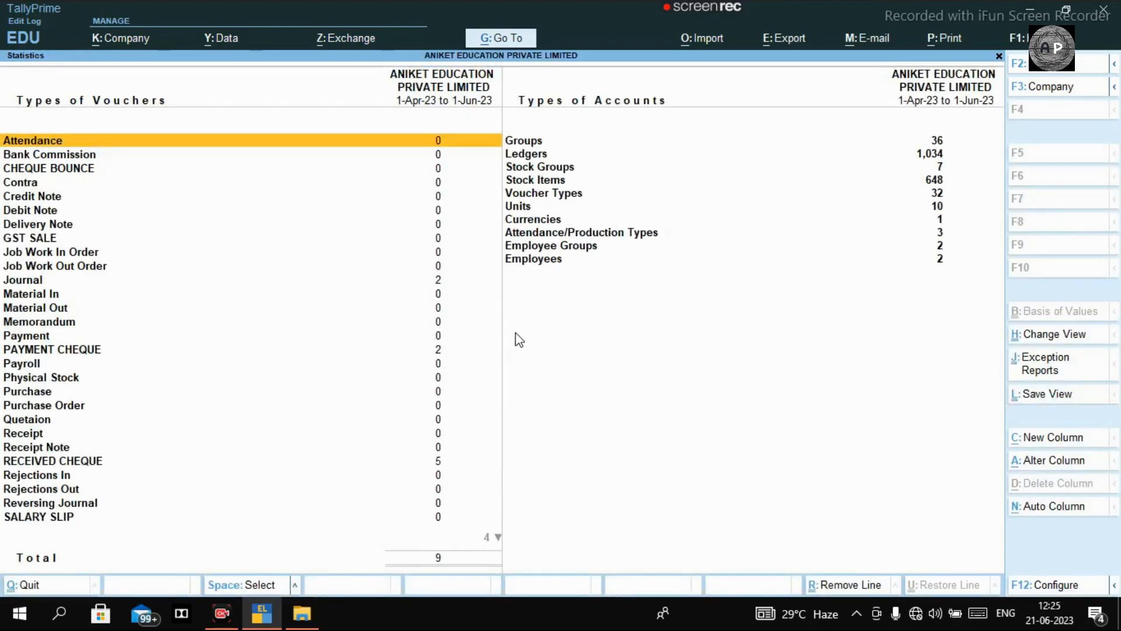
- Open the list of units from the account types in the Statistics report
{"action": "key", "text": "Right"}
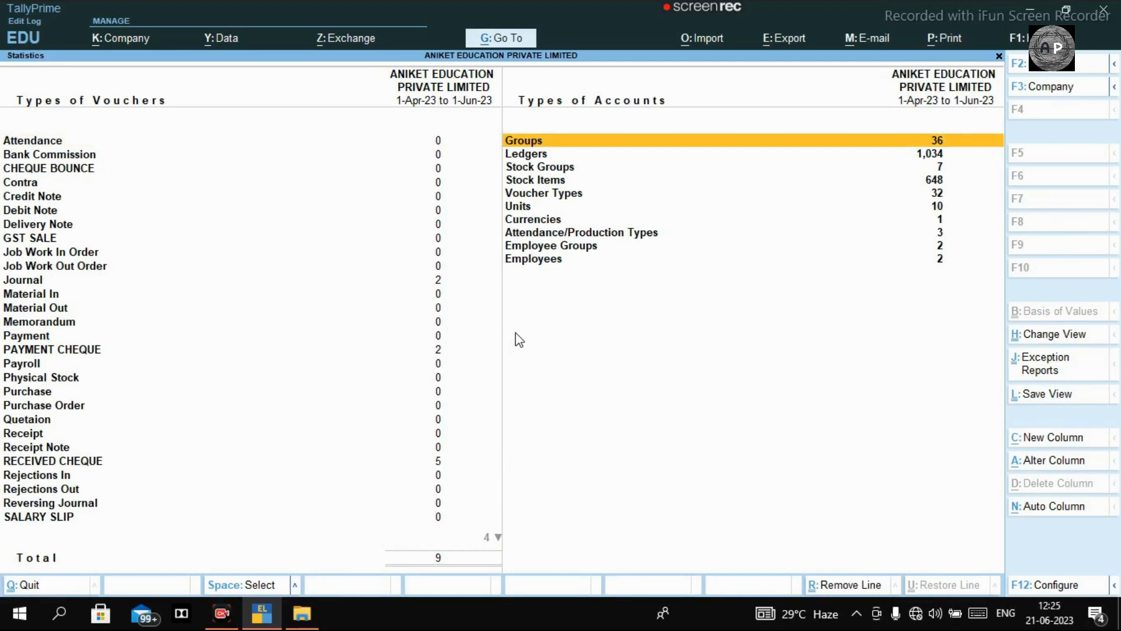
{"action": "key", "text": "Left"}
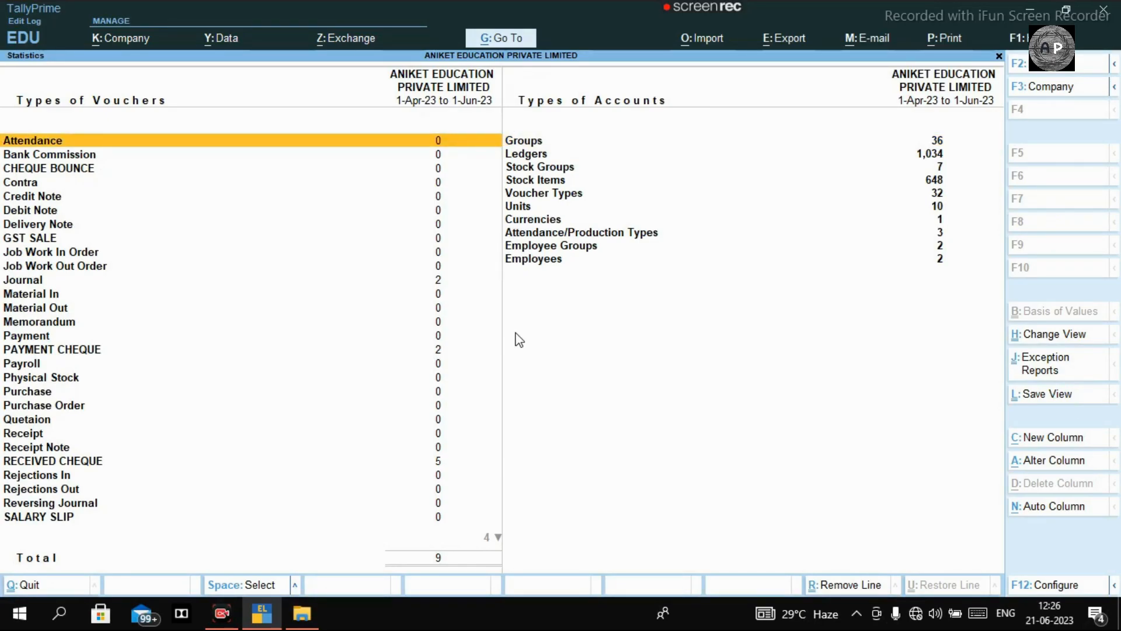
{"action": "key", "text": "Right"}
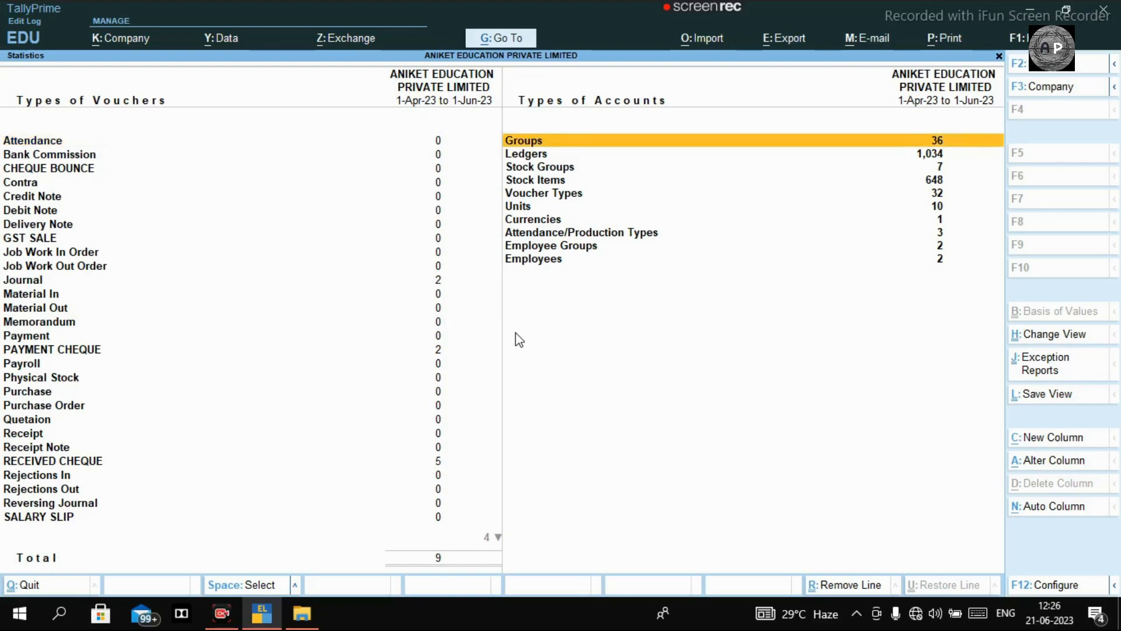
{"action": "key", "text": "Down"}
{"action": "key", "text": "Down"}
{"action": "key", "text": "Down"}
{"action": "key", "text": "Down"}
{"action": "key", "text": "Down"}
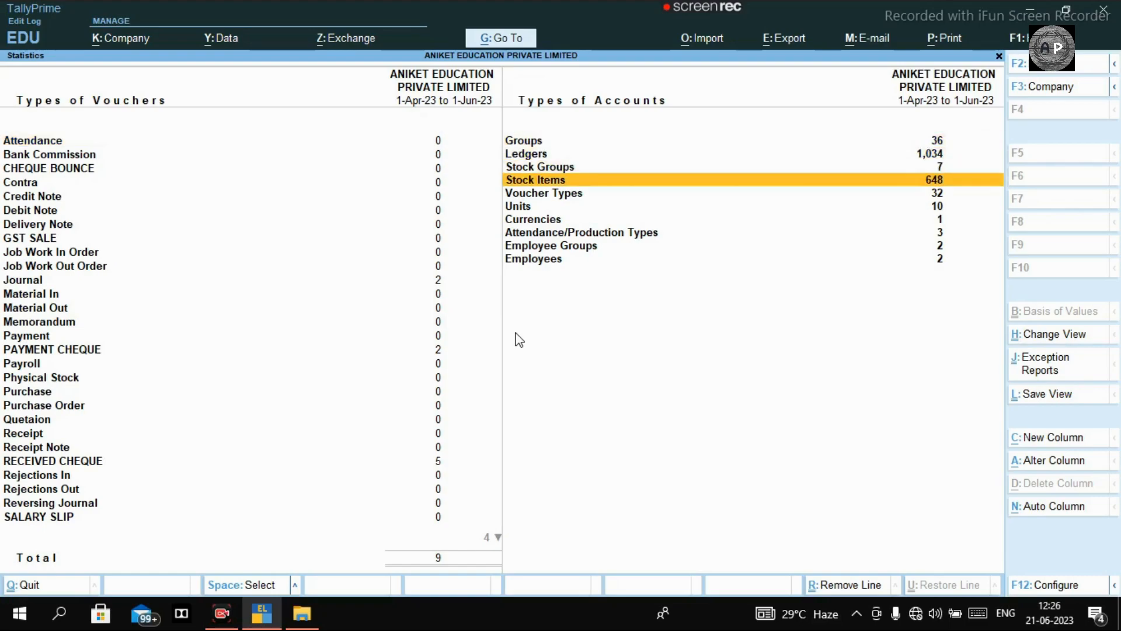
{"action": "key", "text": "Return"}
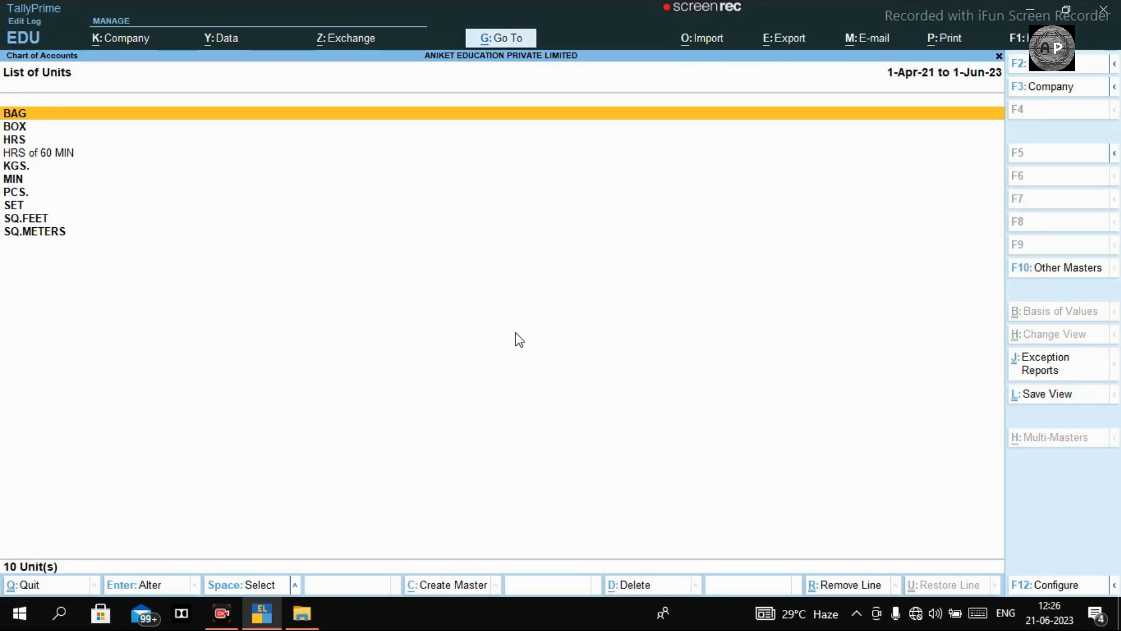
- Open the BAG unit for alteration, leave it without saving and return to the Gateway of Tally
{"action": "key", "text": "Return"}
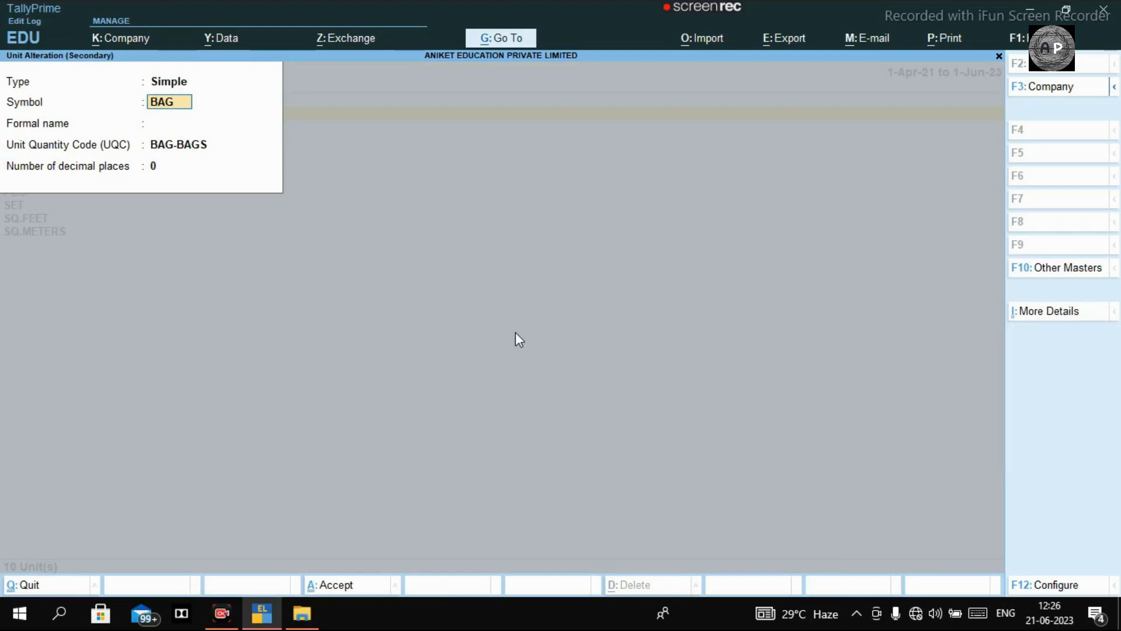
{"action": "key", "text": "Delete"}
{"action": "key", "text": "Delete"}
{"action": "key", "text": "Delete"}
{"action": "key", "text": "Escape"}
{"action": "key", "text": "Escape"}
{"action": "key", "text": "Escape"}
{"action": "key", "text": "Escape"}
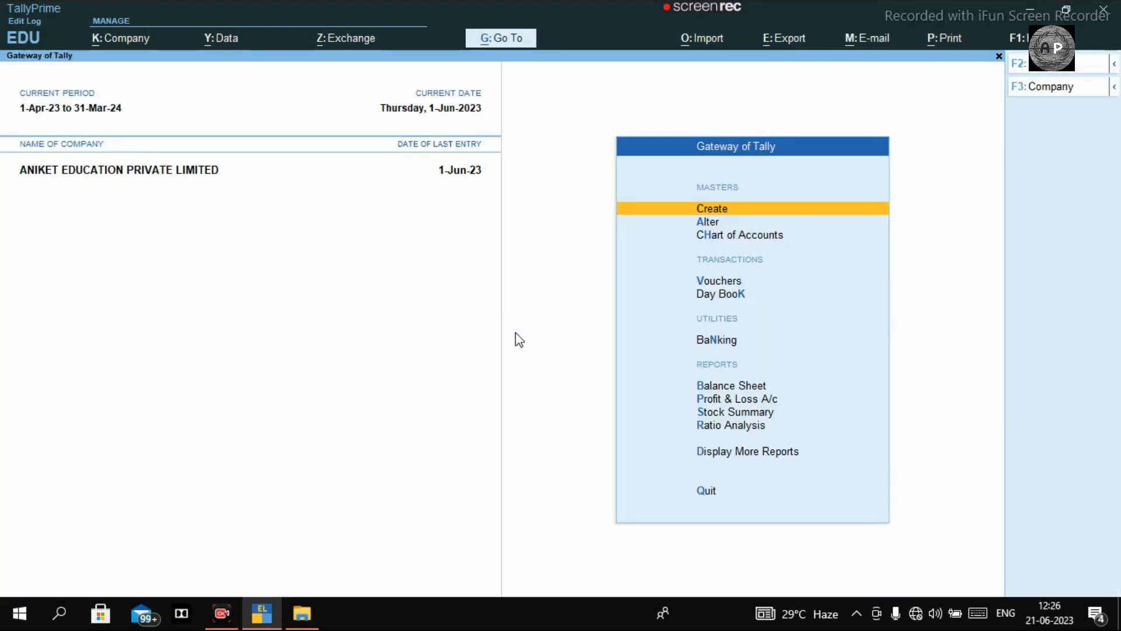
- Reopen the Statistics report and drill down into its Units entry
{"action": "key", "text": "d"}
{"action": "key", "text": "s"}
{"action": "key", "text": "s"}
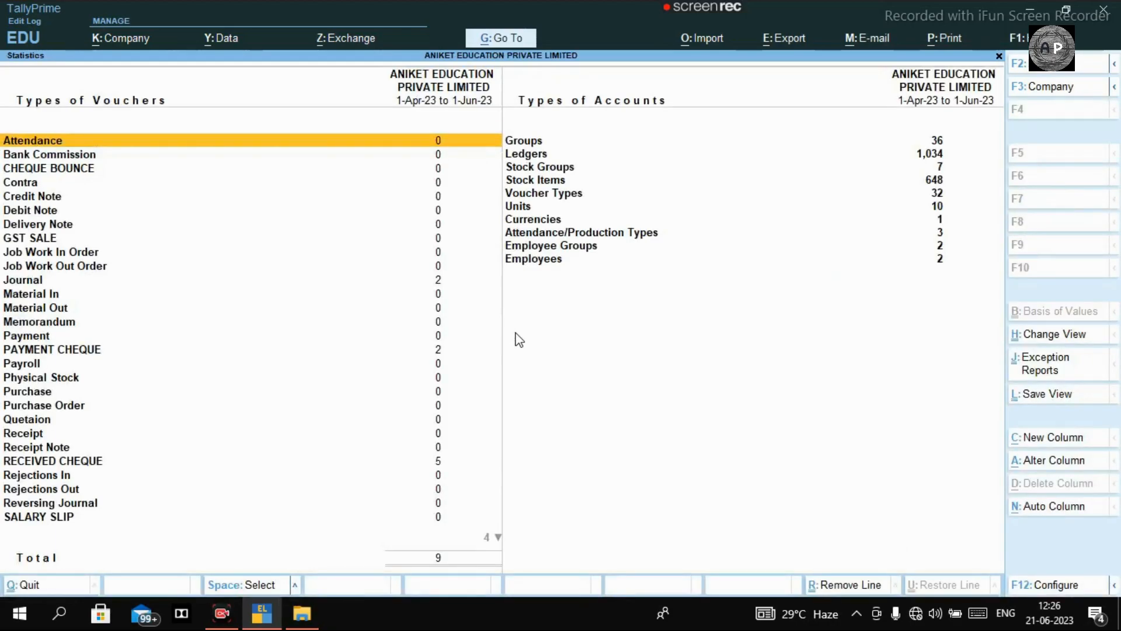
{"action": "key", "text": "Right"}
{"action": "key", "text": "Down"}
{"action": "key", "text": "Down"}
{"action": "key", "text": "Down"}
{"action": "key", "text": "Down"}
{"action": "key", "text": "Down"}
{"action": "key", "text": "Return"}
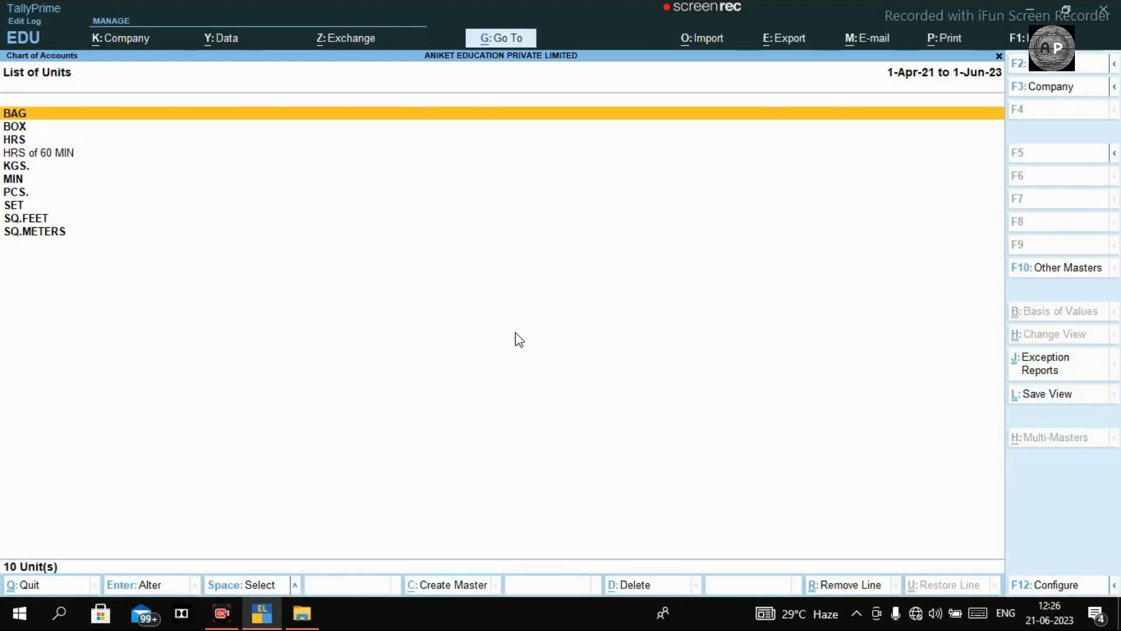
- Leave the units list and view the Currencies entry of the Statistics report
{"action": "key", "text": "Escape"}
{"action": "key", "text": "Down"}
{"action": "key", "text": "Return"}
{"action": "key", "text": "Escape"}
{"action": "key", "text": "Down"}
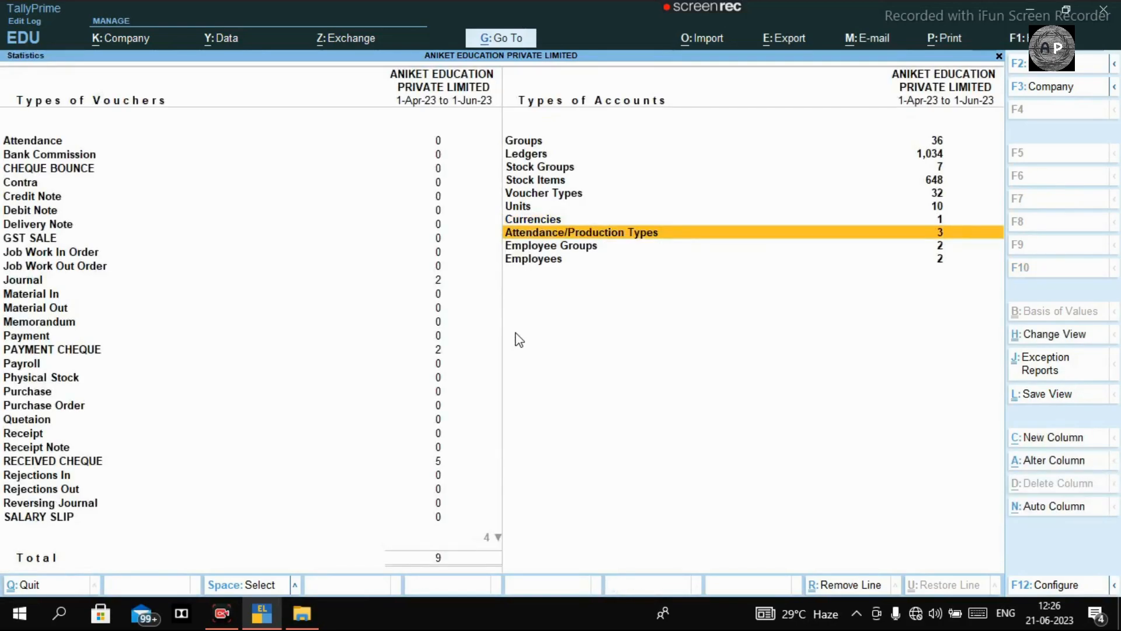
- View the list of Attendance/Production Types and return to the Gateway of Tally
{"action": "key", "text": "Return"}
{"action": "key", "text": "Down"}
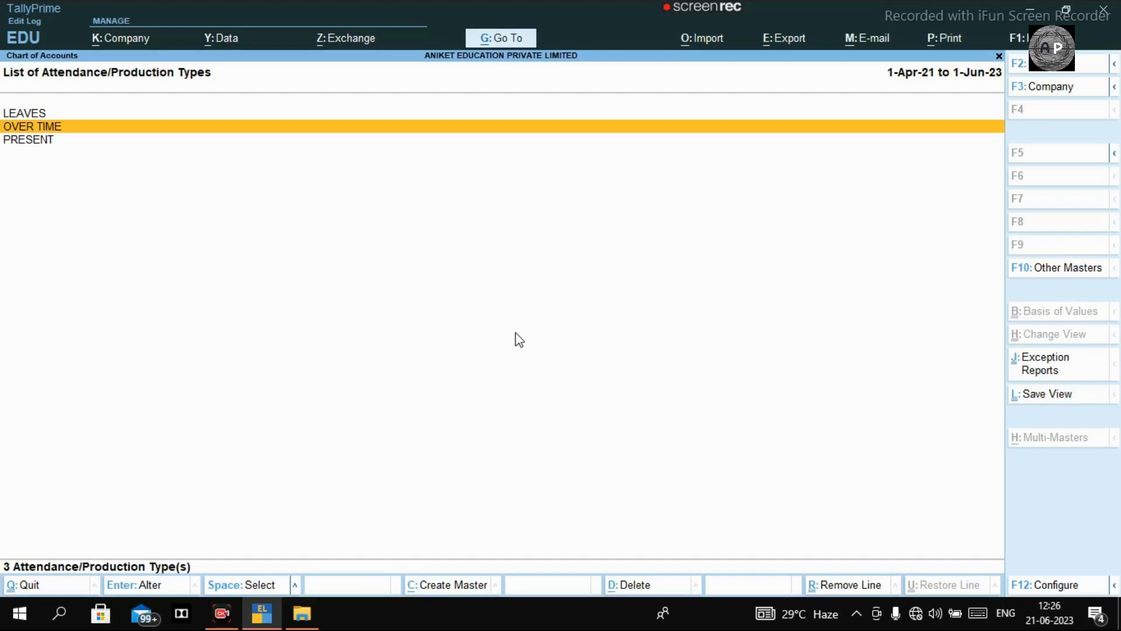
{"action": "key", "text": "Escape"}
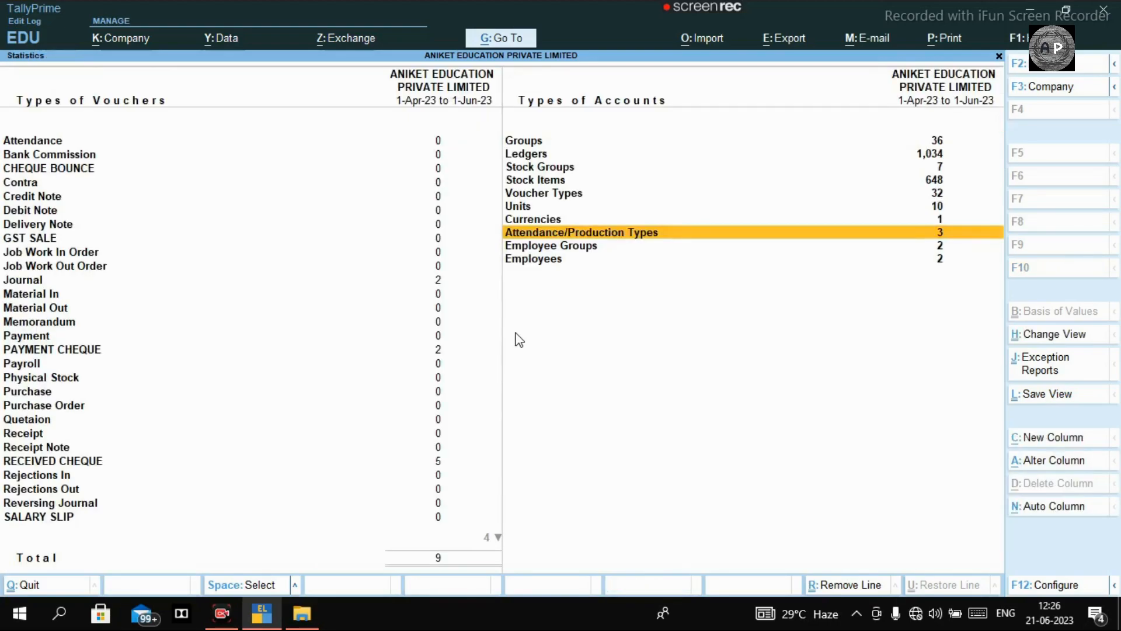
{"action": "key", "text": "Escape"}
{"action": "key", "text": "Escape"}
{"action": "key", "text": "Escape"}
{"action": "key", "text": "Escape"}
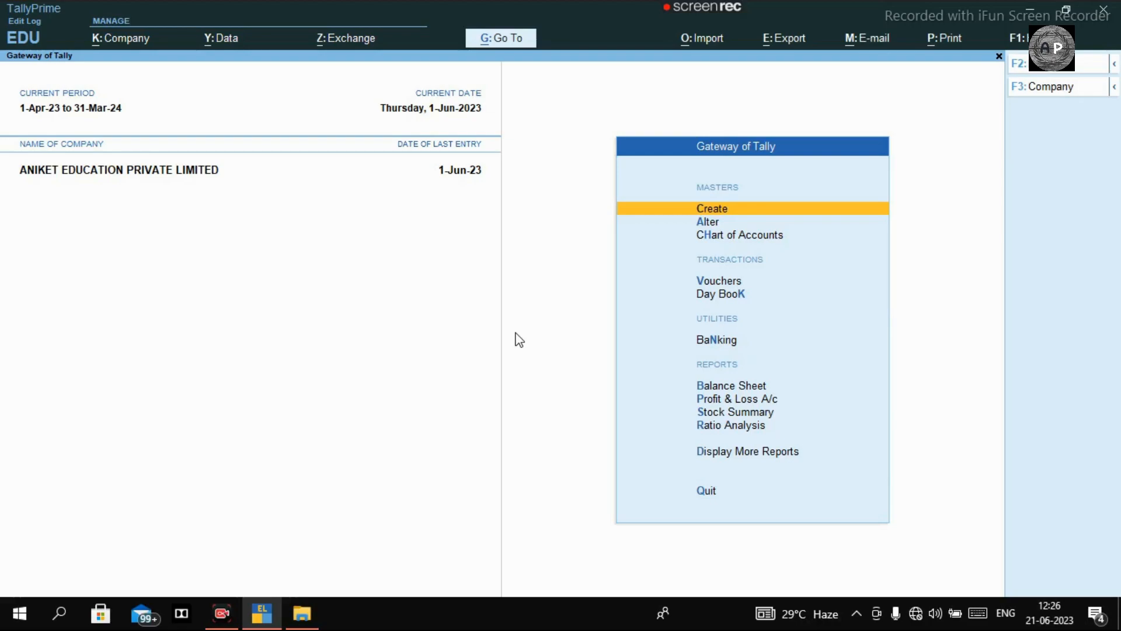
- Display the list of units again through the Statistics report under Statements of Accounts
{"action": "key", "text": "Down"}
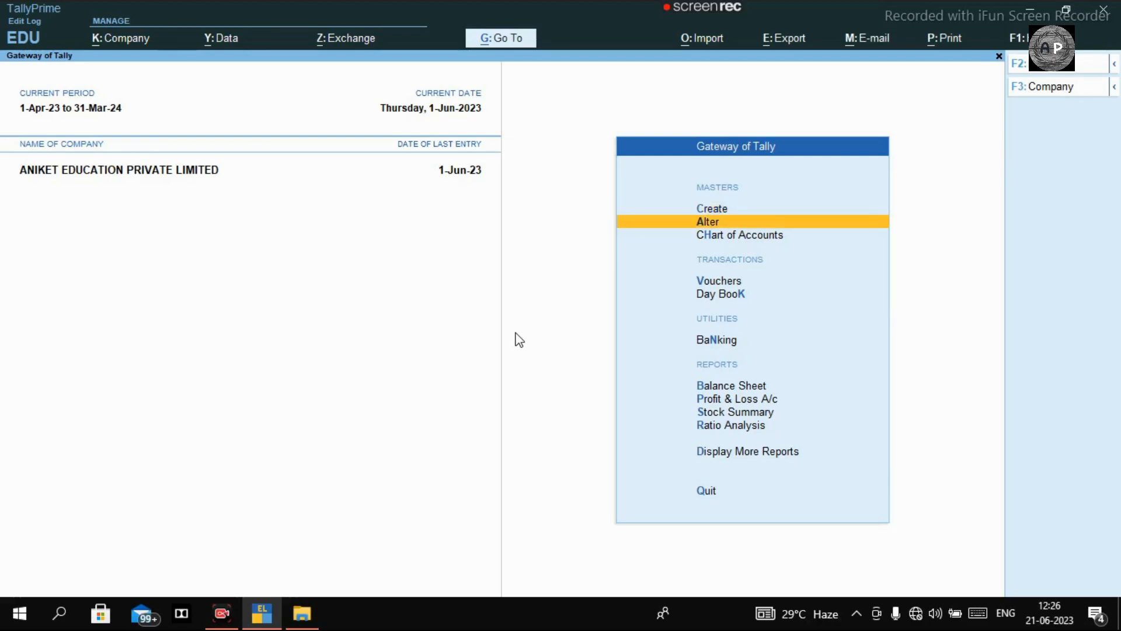
{"action": "key", "text": "d"}
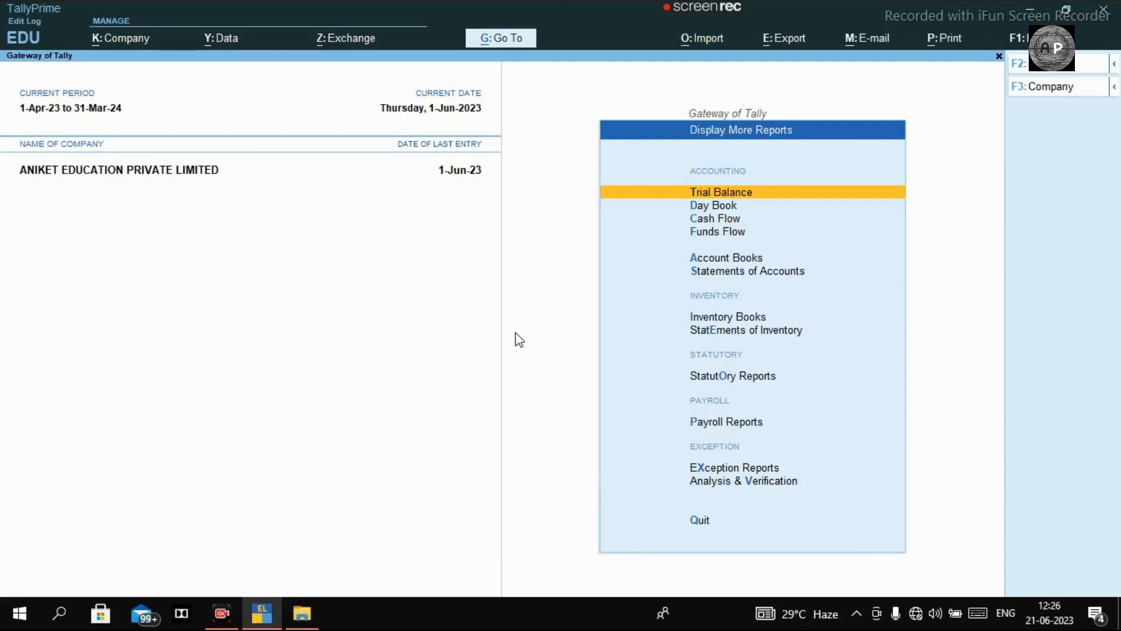
{"action": "key", "text": "s"}
{"action": "key", "text": "s"}
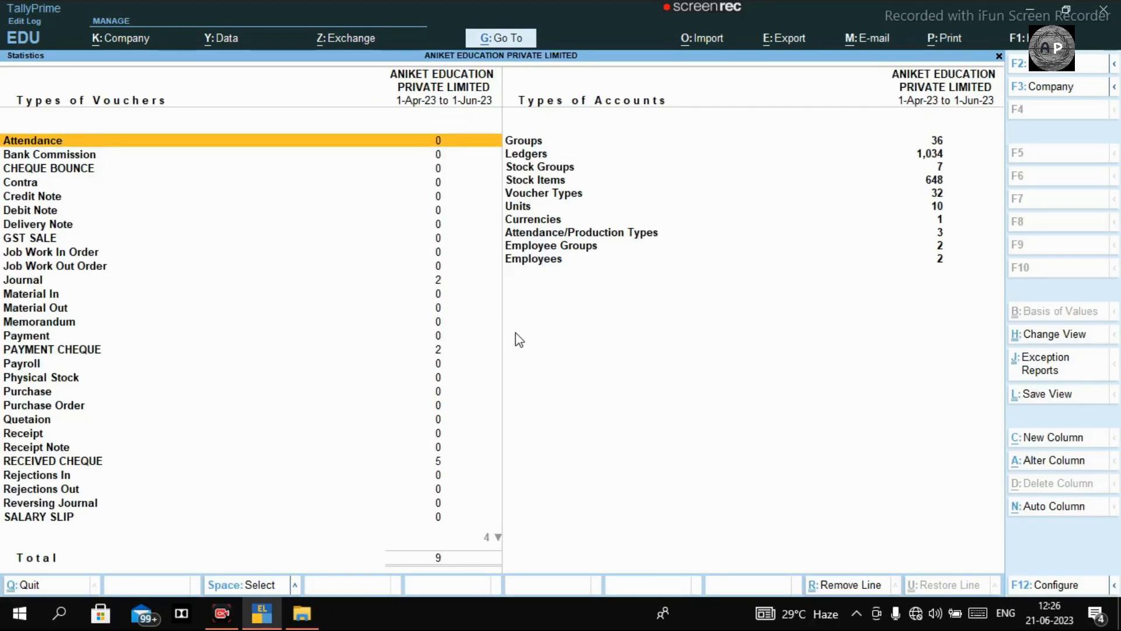
{"action": "key", "text": "Down"}
{"action": "key", "text": "Down"}
{"action": "key", "text": "Down"}
{"action": "key", "text": "Down"}
{"action": "key", "text": "Down"}
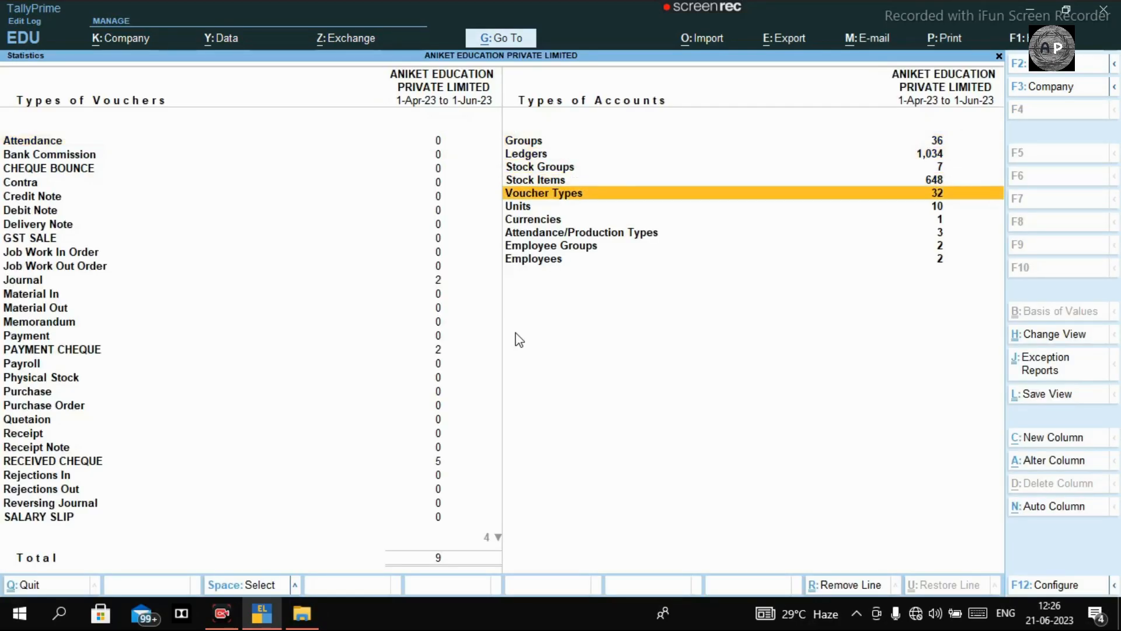
{"action": "key", "text": "Return"}
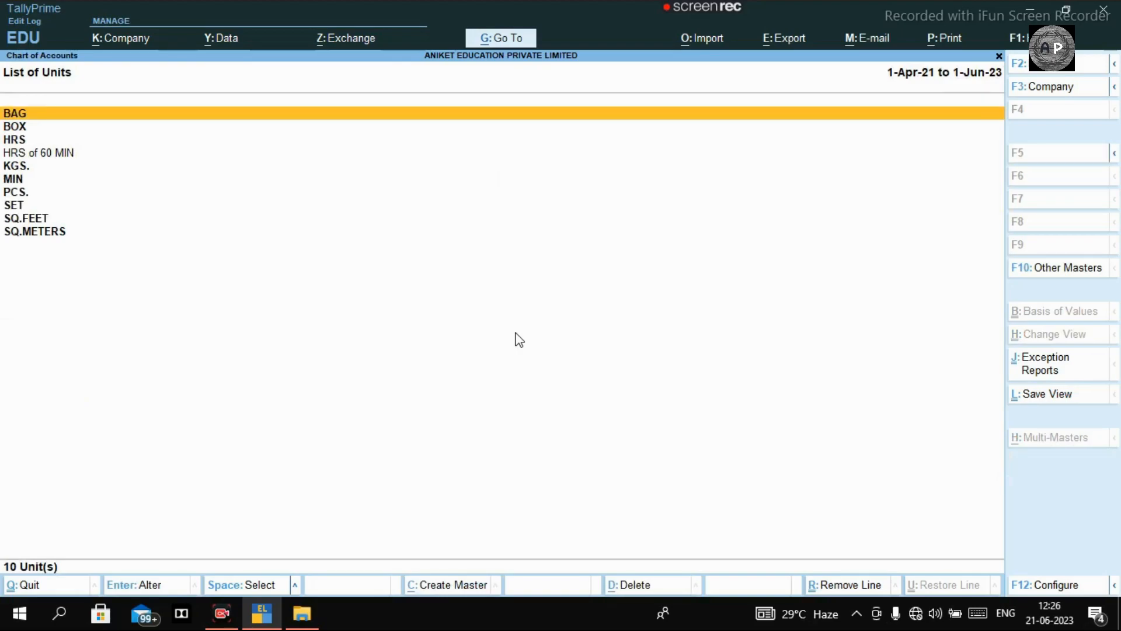
- Close the units list and the Statistics report, backing out through the Gateway of Tally
{"action": "key", "text": "Escape"}
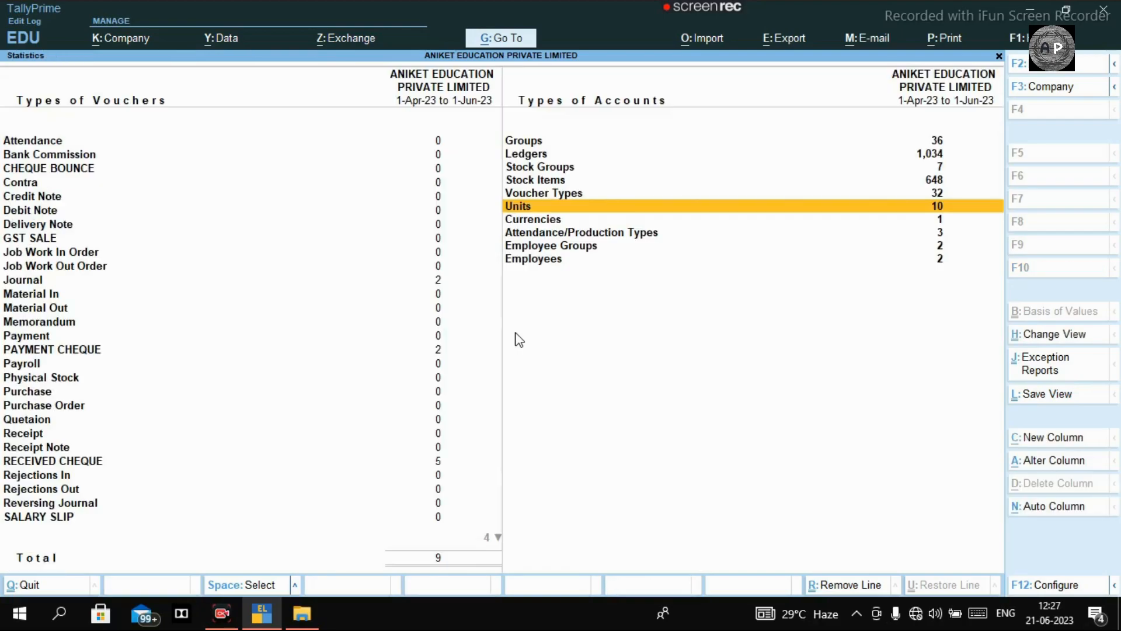
{"action": "key", "text": "Escape"}
{"action": "key", "text": "Escape"}
{"action": "key", "text": "Escape"}
{"action": "key", "text": "Escape"}
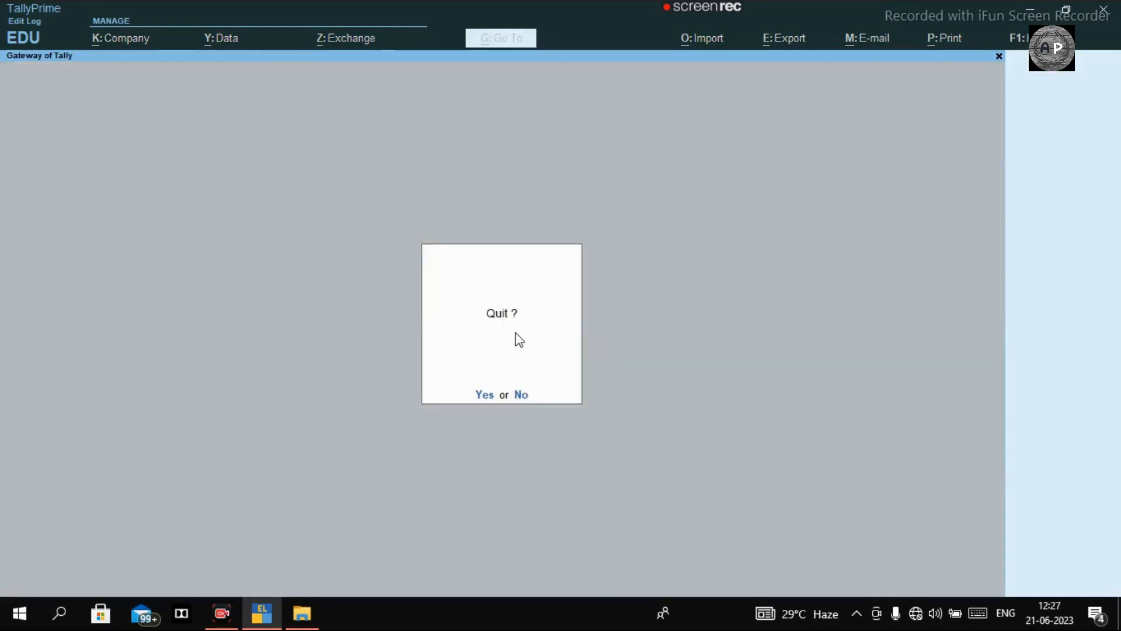